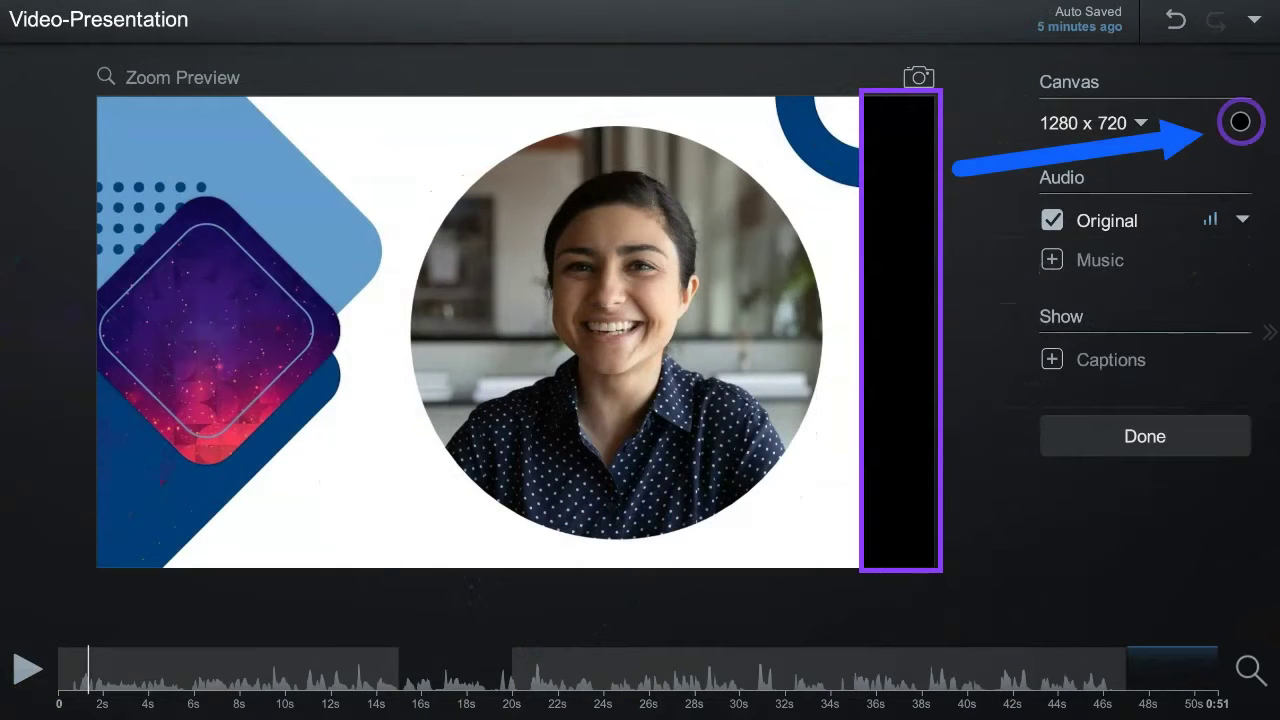
- Change the Video-Presentation canvas colour from black to white (#FFFFFF)
left_click(1185, 148)
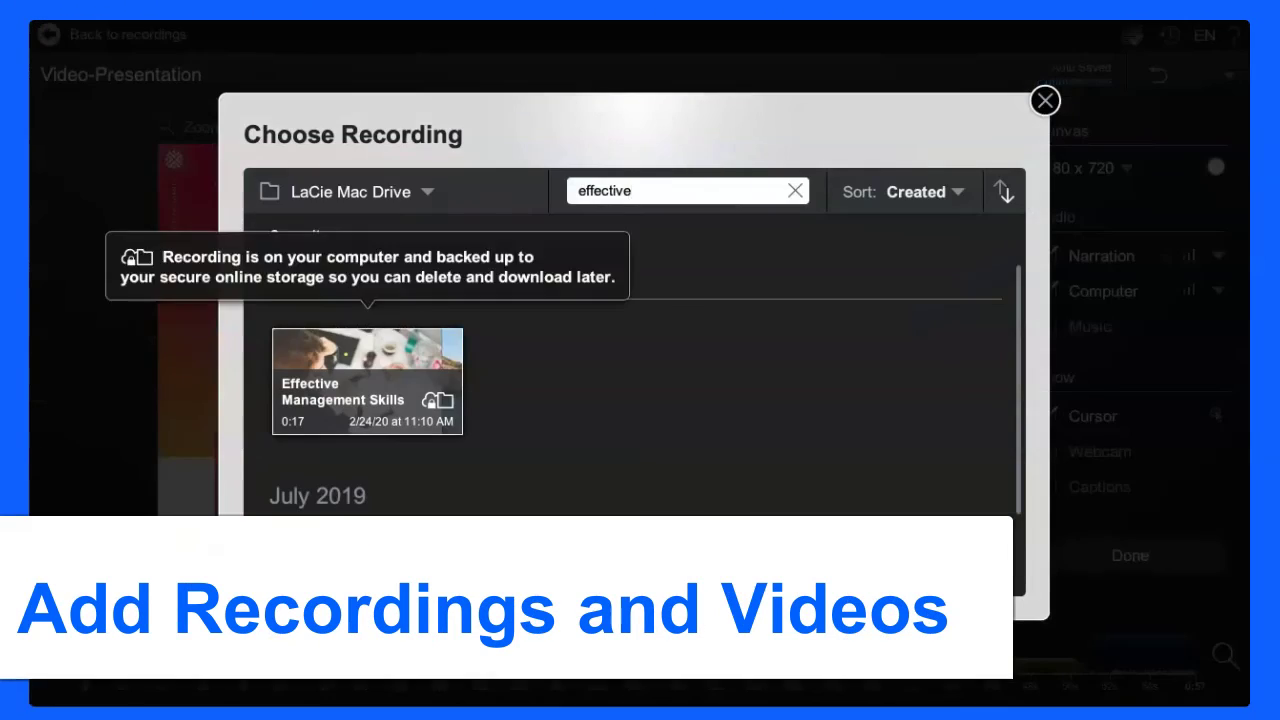
- Insert the chosen recording of a woman at a desk into the timeline at 0:41
left_click(430, 400)
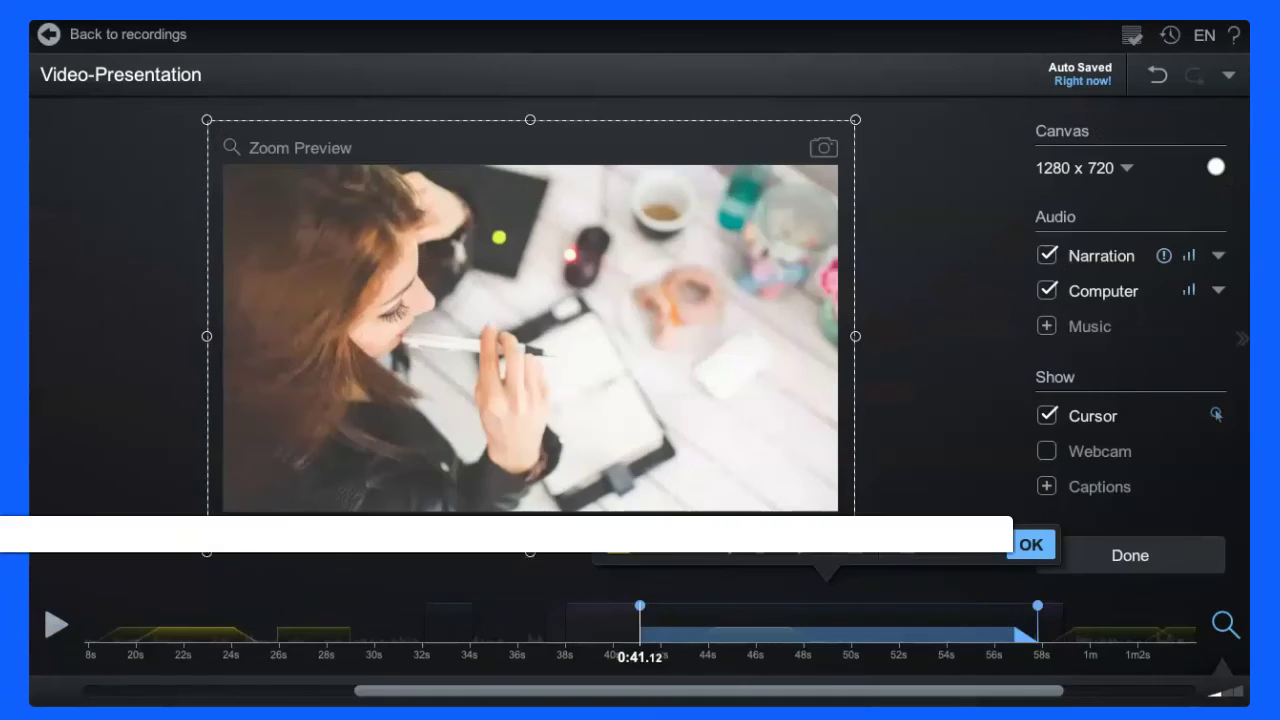